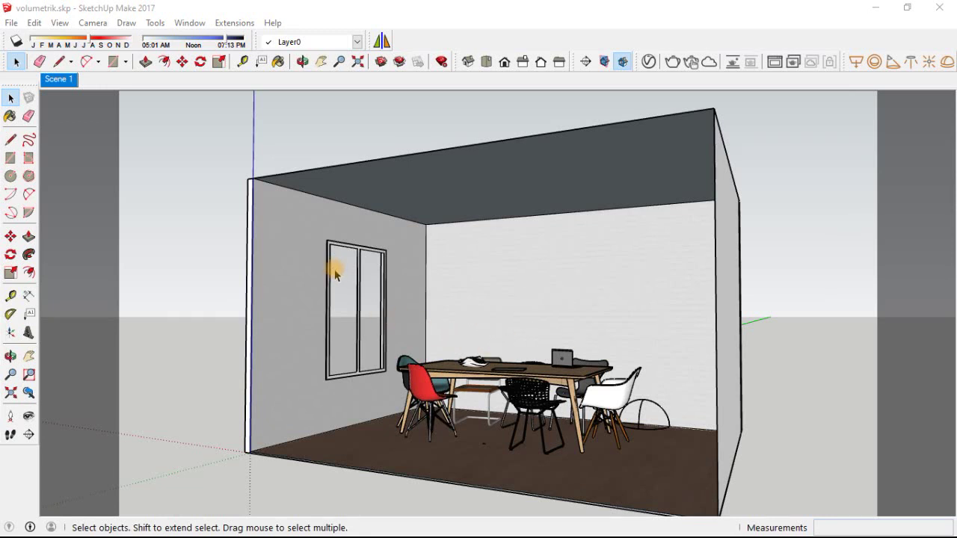
Orbit and zoom around the room in volumetrik.skp to an elevated overview of the whole box
scroll(528, 371, "up", 2)
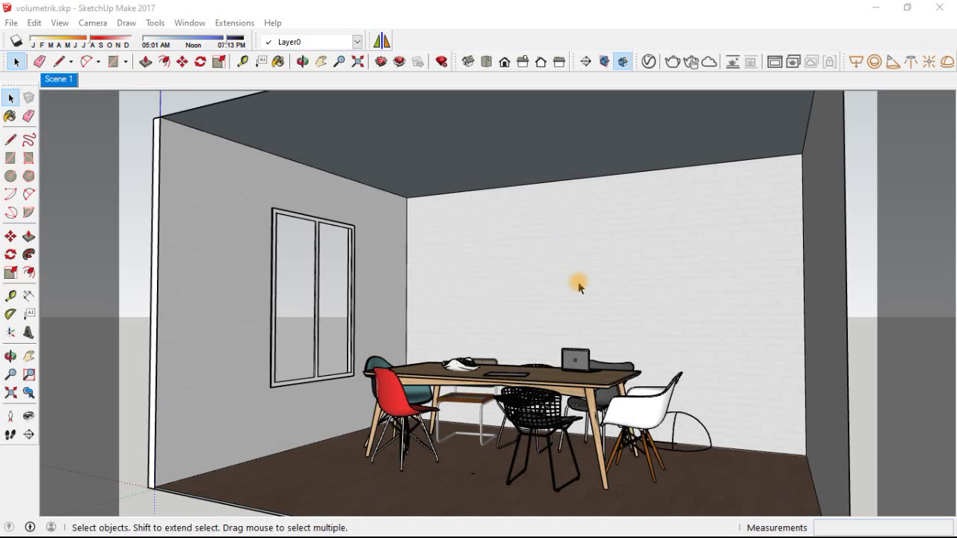
scroll(579, 287, "down", 5)
mouse_move(598, 278)
middle_mouse_down()
mouse_move(752, 324)
mouse_move(710, 299)
middle_mouse_up()
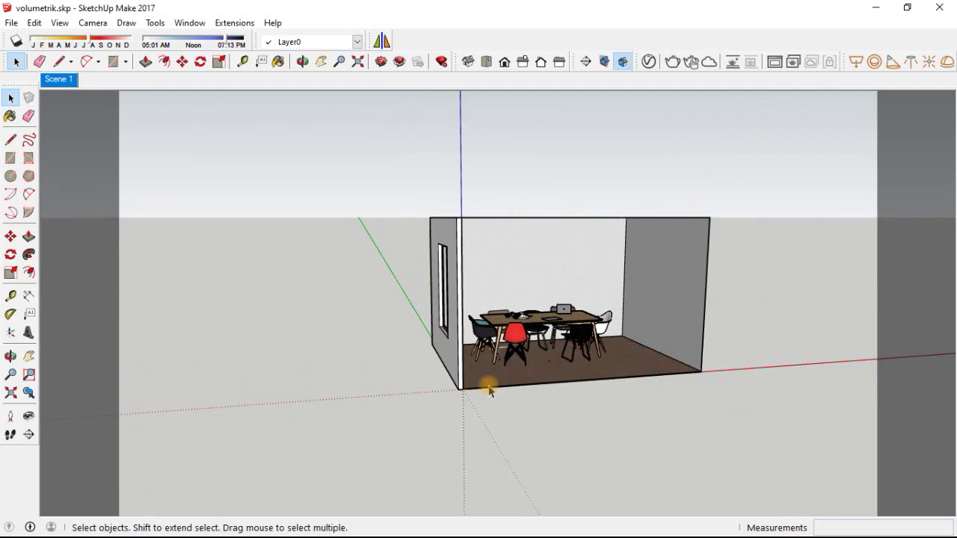
scroll(457, 321, "up", 2)
mouse_move(457, 320)
middle_mouse_down()
mouse_move(562, 322)
mouse_move(438, 257)
middle_mouse_up()
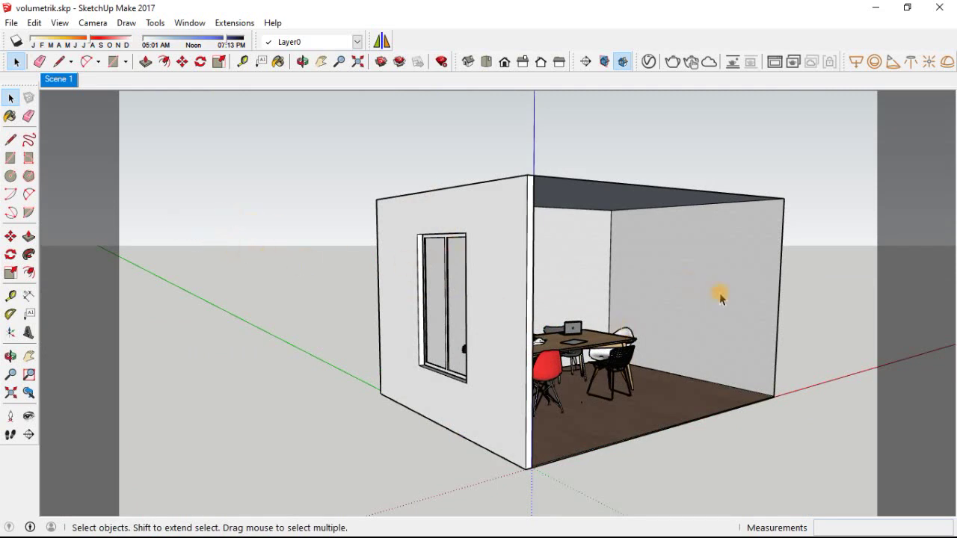
middle_click_drag(722, 292, 363, 244)
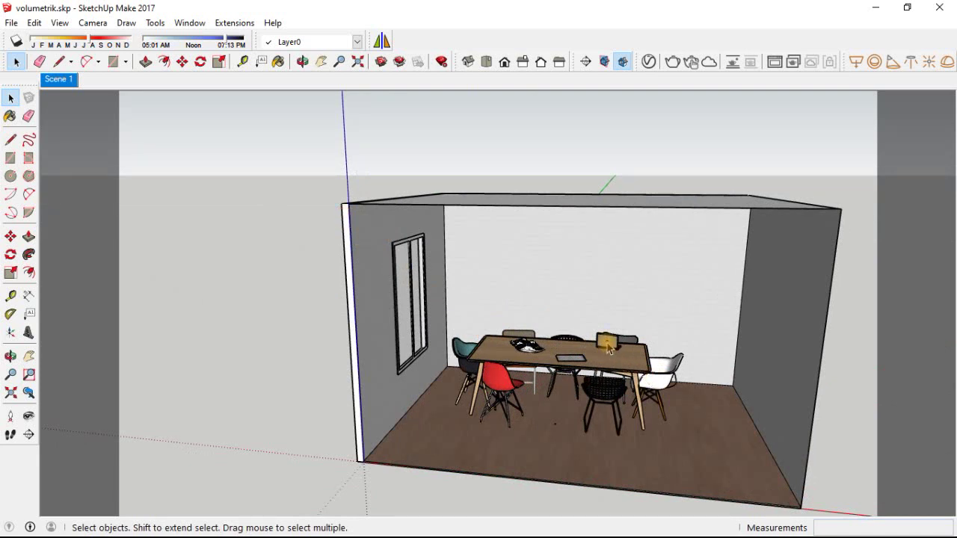
scroll(609, 348, "down", 3)
scroll(438, 284, "down", 2)
middle_click_drag(438, 285, 331, 137)
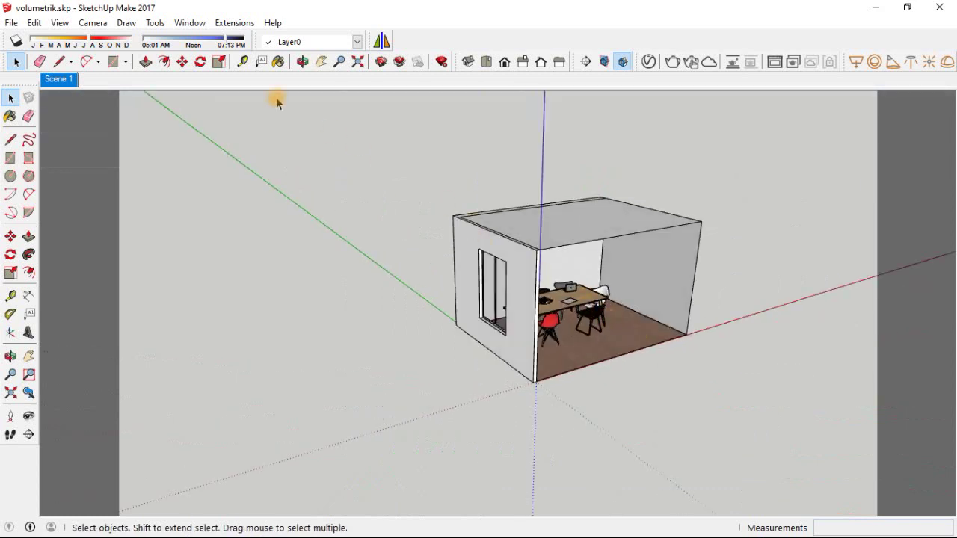
left_click(17, 39)
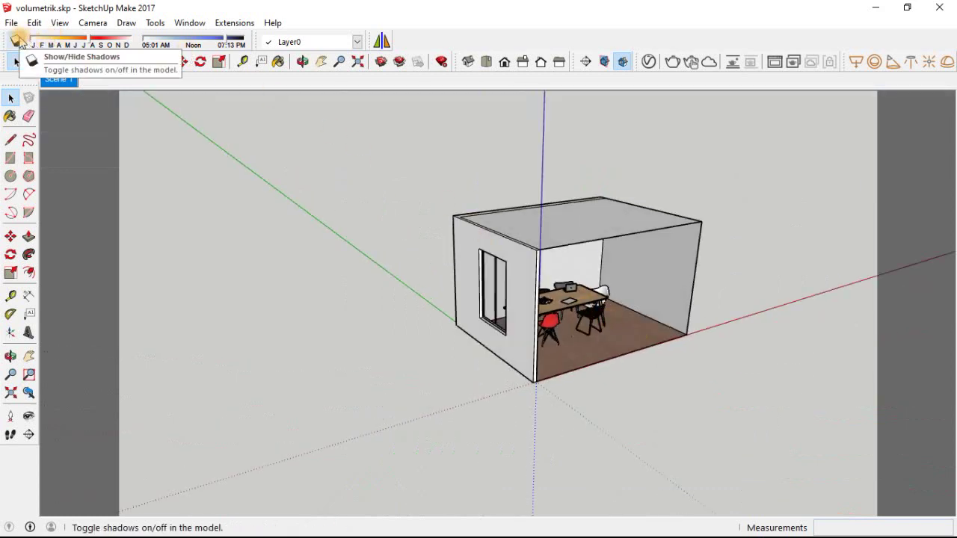
Turn on sun shadows and zoom in to look into the room from the front
left_click(16, 39)
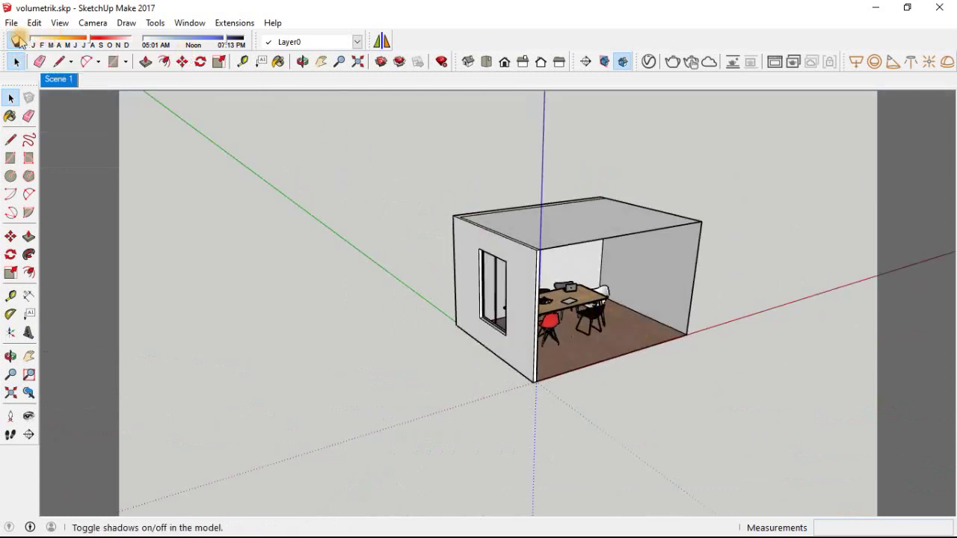
scroll(695, 326, "up", 1)
scroll(695, 327, "up", 1)
mouse_move(673, 331)
middle_mouse_down()
mouse_move(455, 396)
mouse_move(415, 390)
mouse_move(395, 342)
middle_mouse_up()
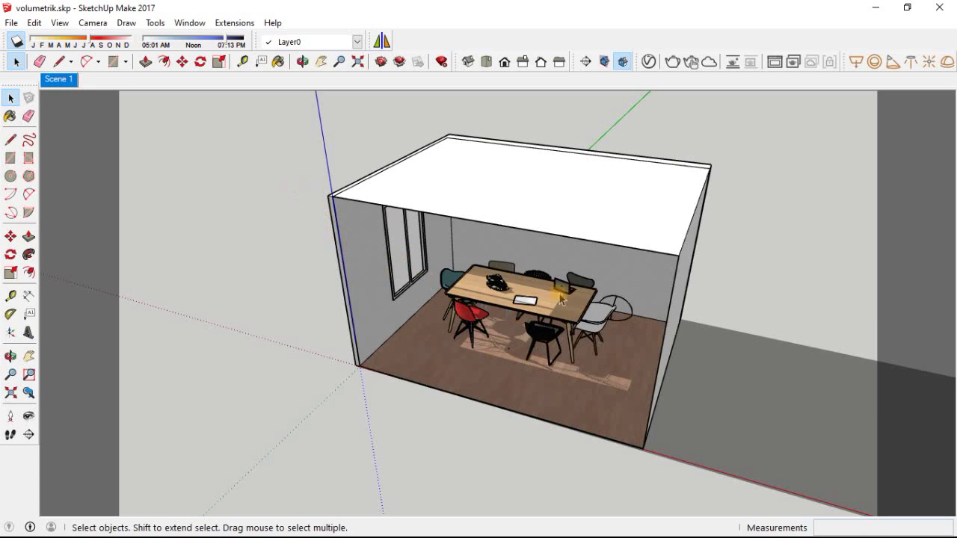
scroll(523, 301, "up", 3)
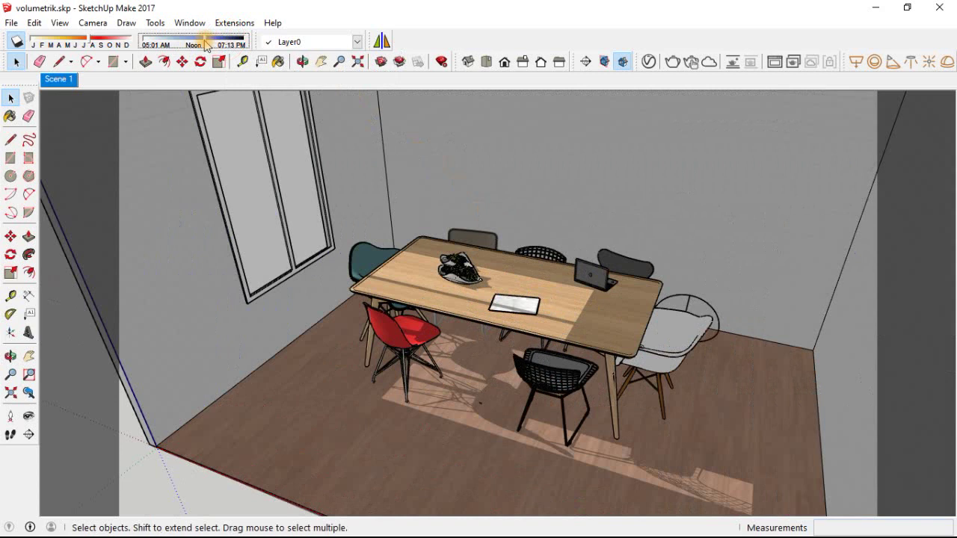
Shift the shadow time of day and set the date to around September
left_click(205, 42)
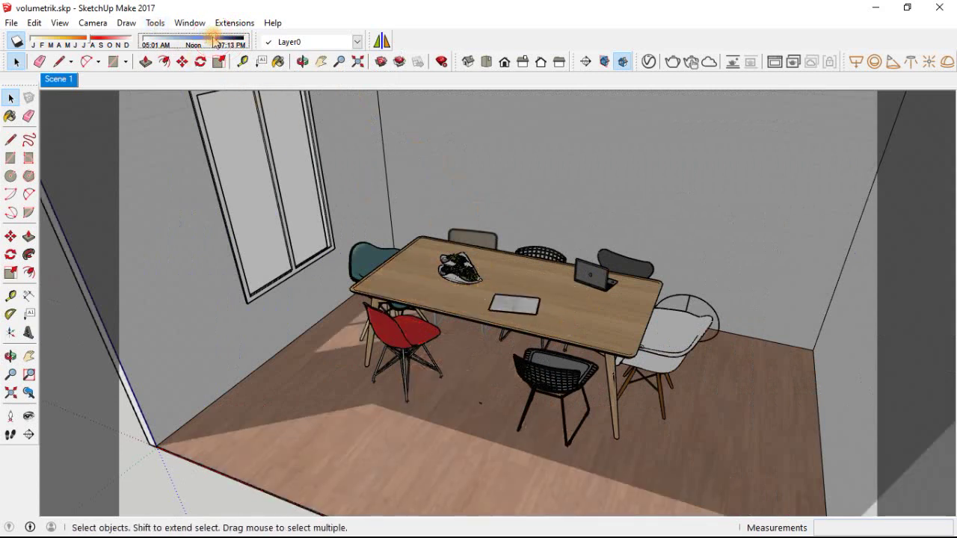
left_click_drag(214, 41, 222, 46)
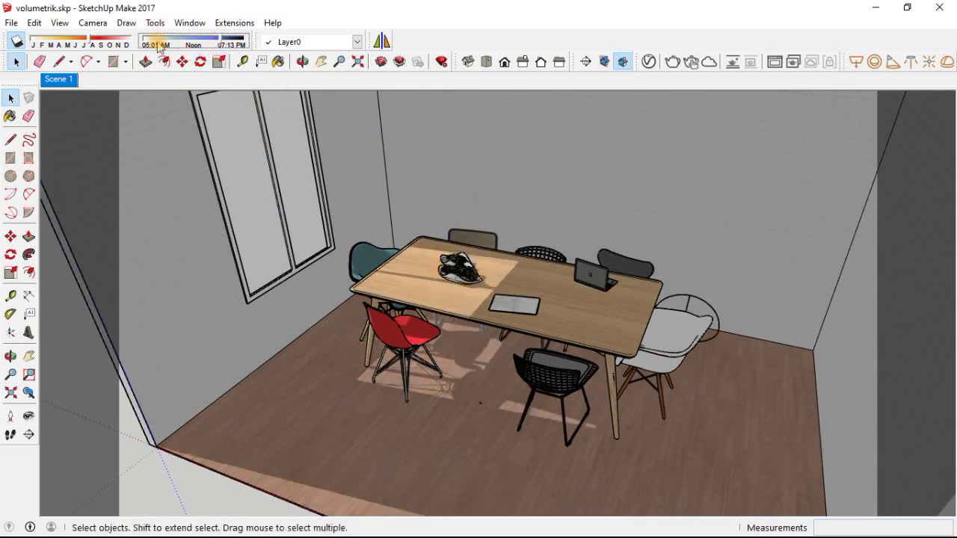
left_click(104, 42)
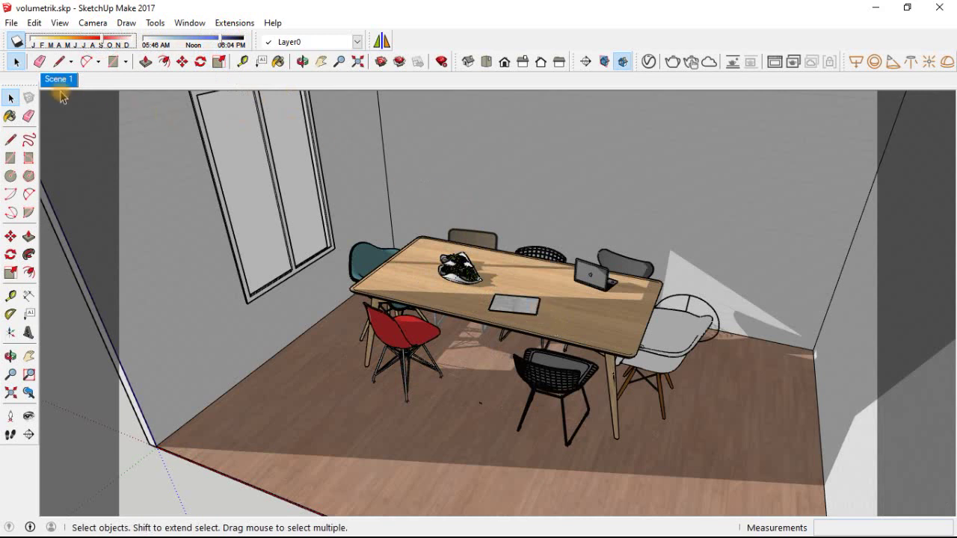
left_click(66, 80)
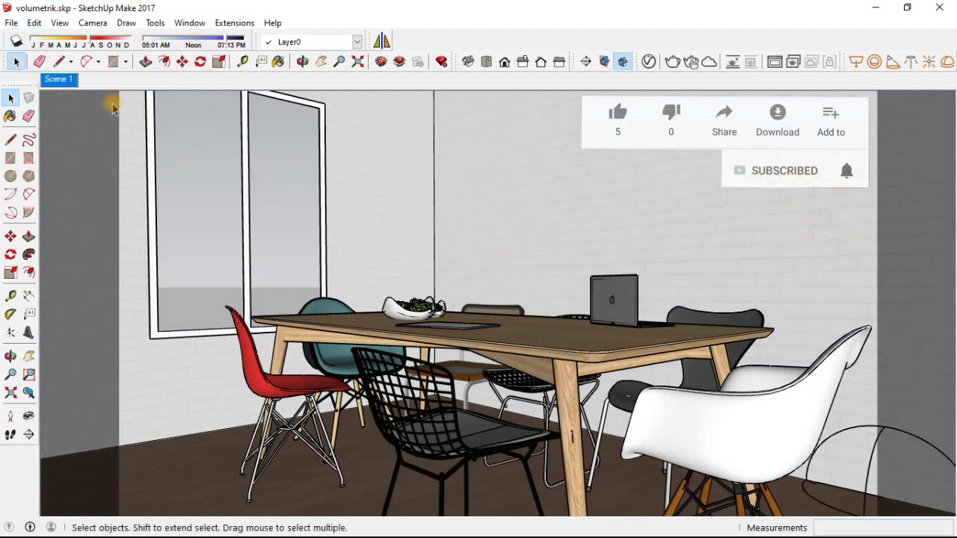
In Scene 1, turn shadows on, set the date to around August, then switch shadows off
left_click(16, 41)
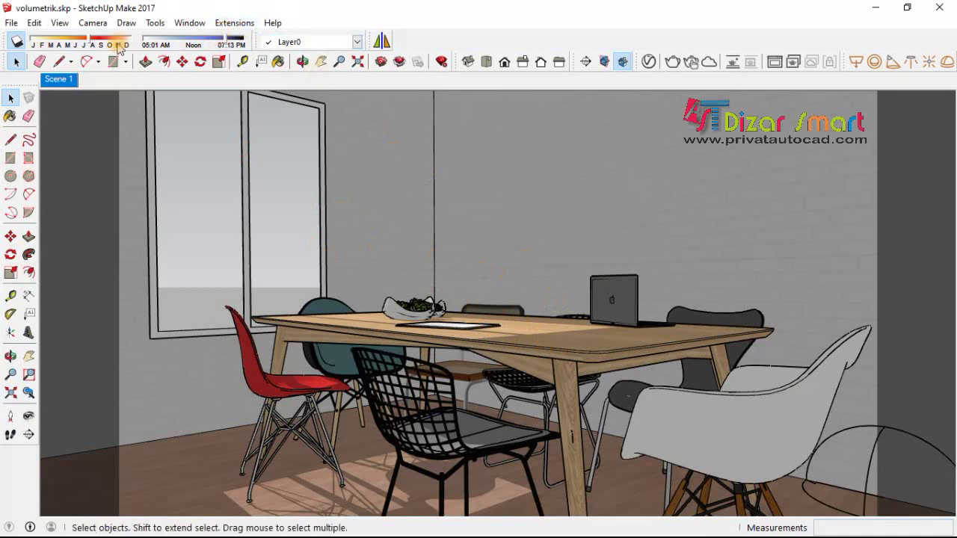
left_click(95, 41)
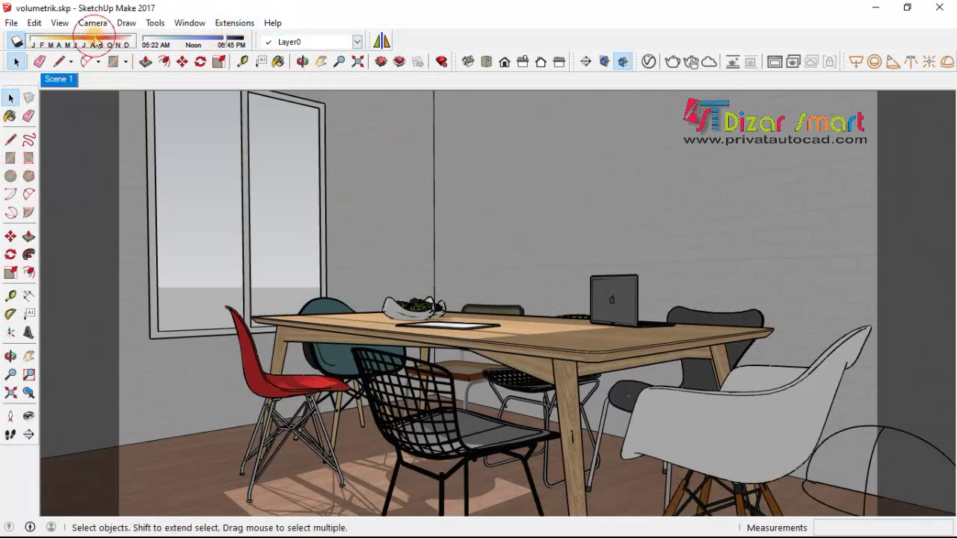
left_click(89, 42)
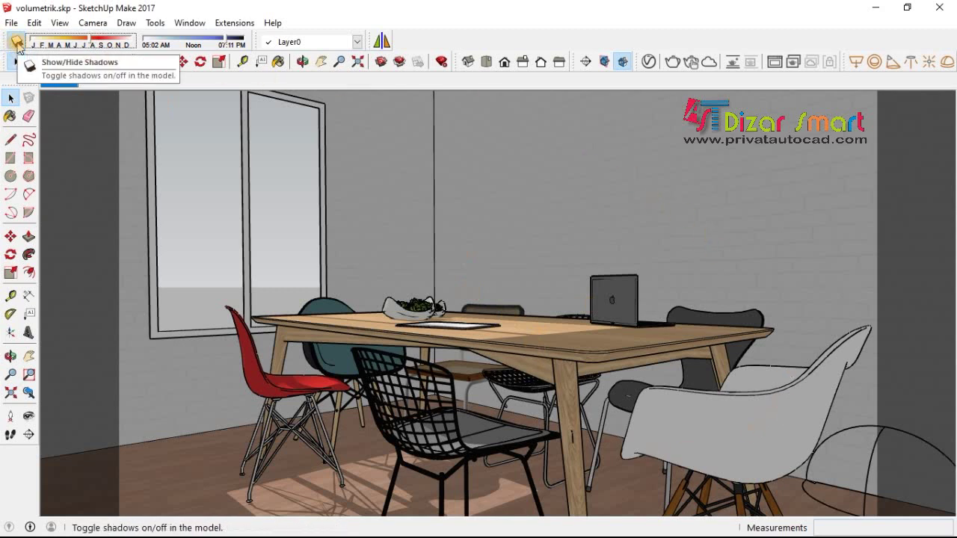
left_click(16, 43)
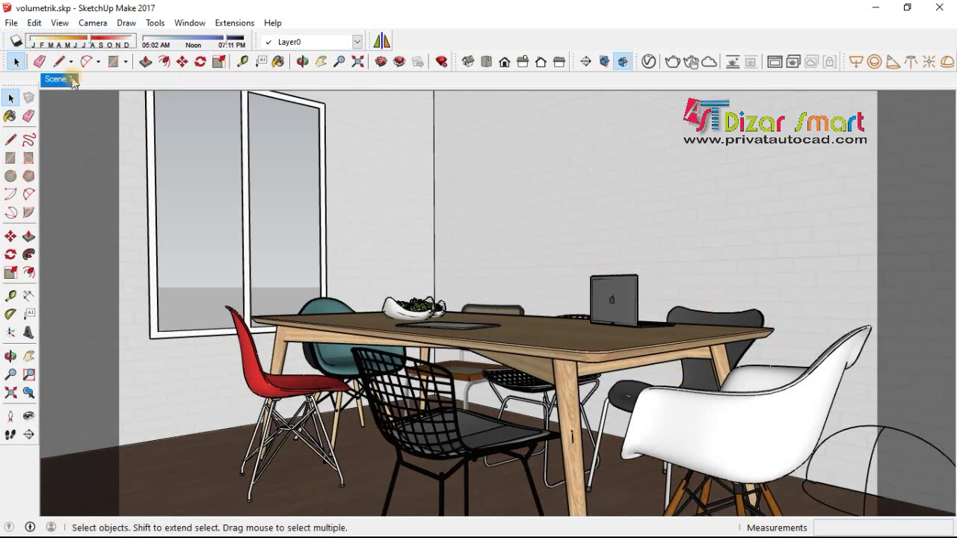
Update Scene 1 so it stores the current shadows-off view settings
right_click(75, 86)
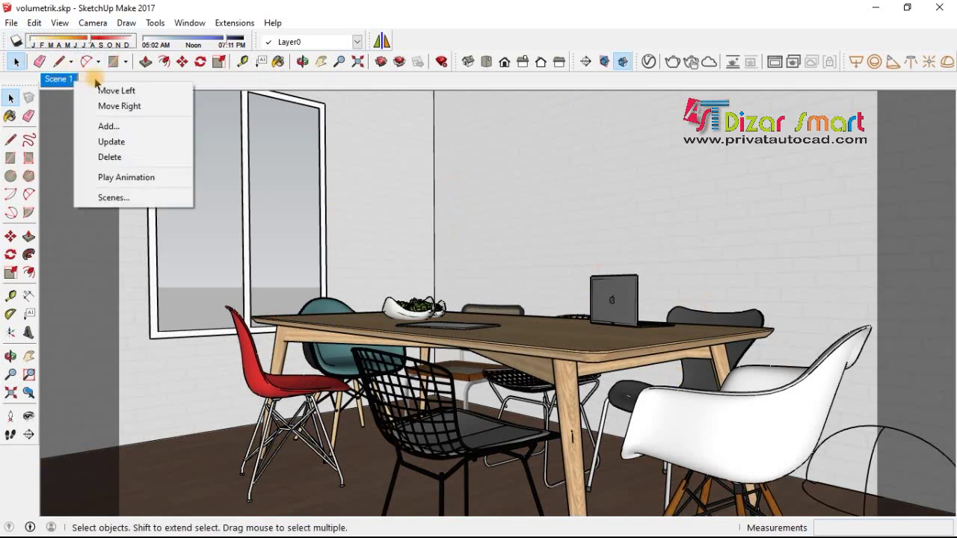
left_click(127, 142)
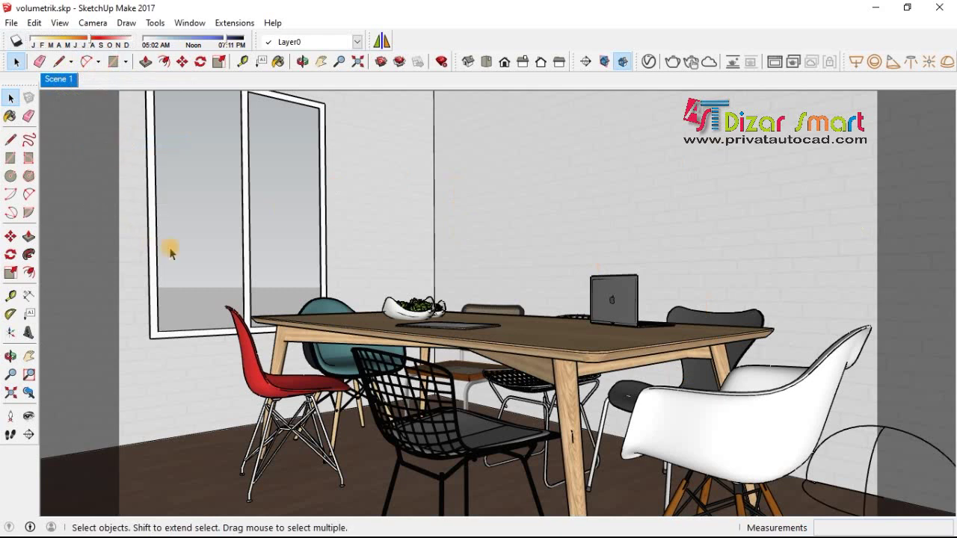
left_click(647, 63)
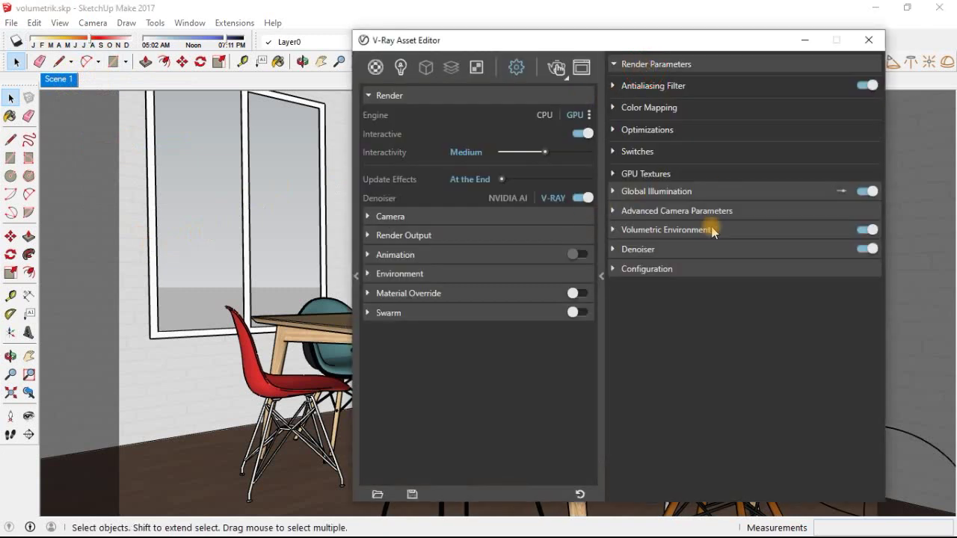
Move the V-Ray Asset Editor window left and collapse its Render section
left_click_drag(652, 39, 568, 32)
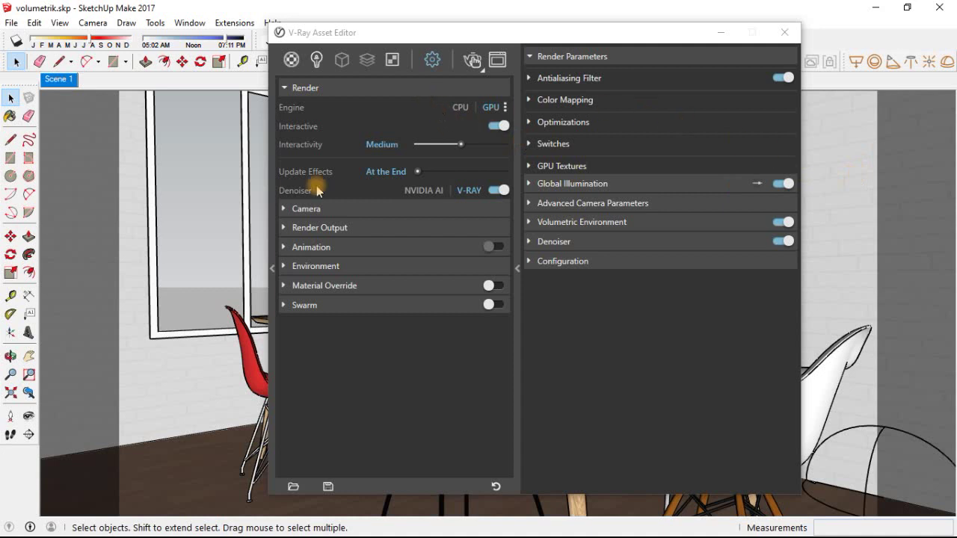
left_click(366, 87)
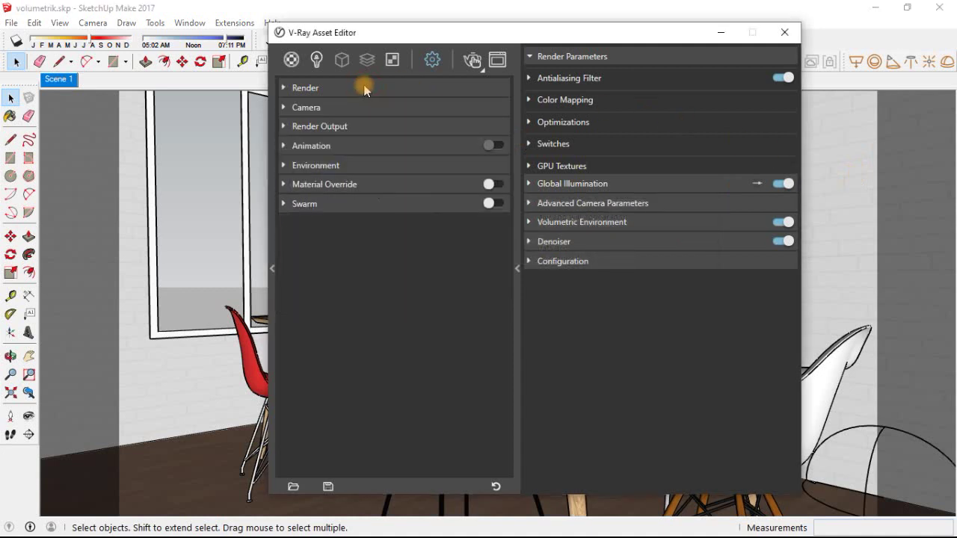
Keep the V-Ray camera Exposure Value at 13
left_click(333, 109)
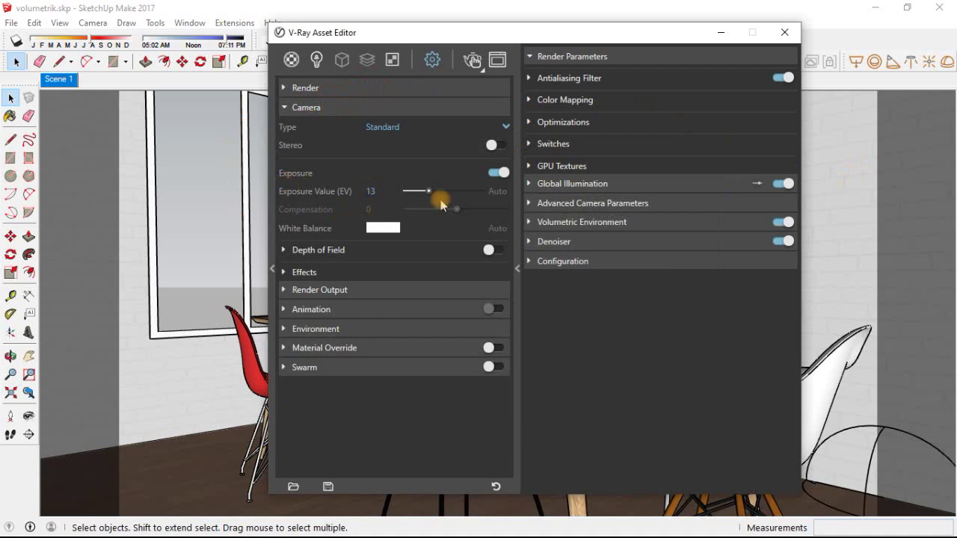
left_click(395, 192)
key("Return")
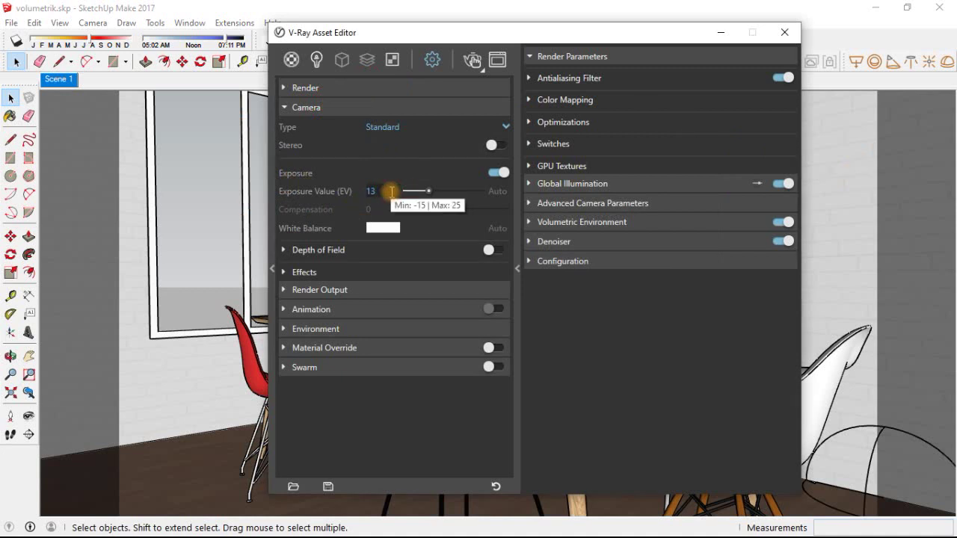
left_click(392, 191)
left_click(353, 109)
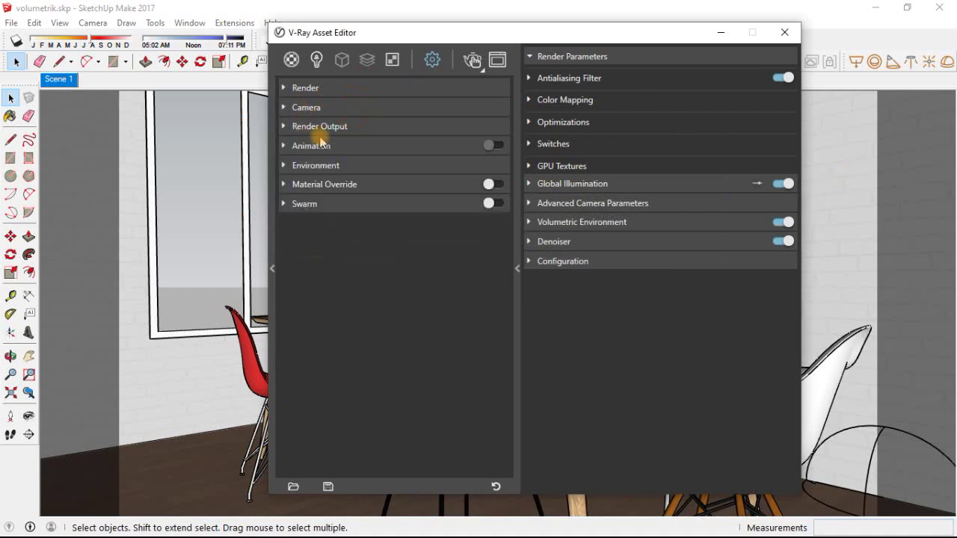
Enable Safe Frame for the 800 × 450, 16:9 Widescreen render output
left_click(297, 124)
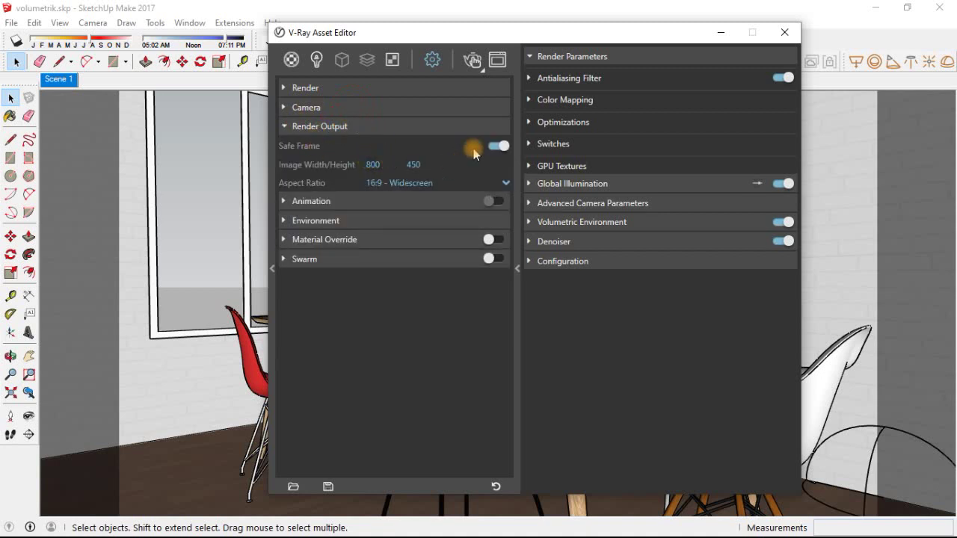
left_click(496, 145)
left_click(401, 129)
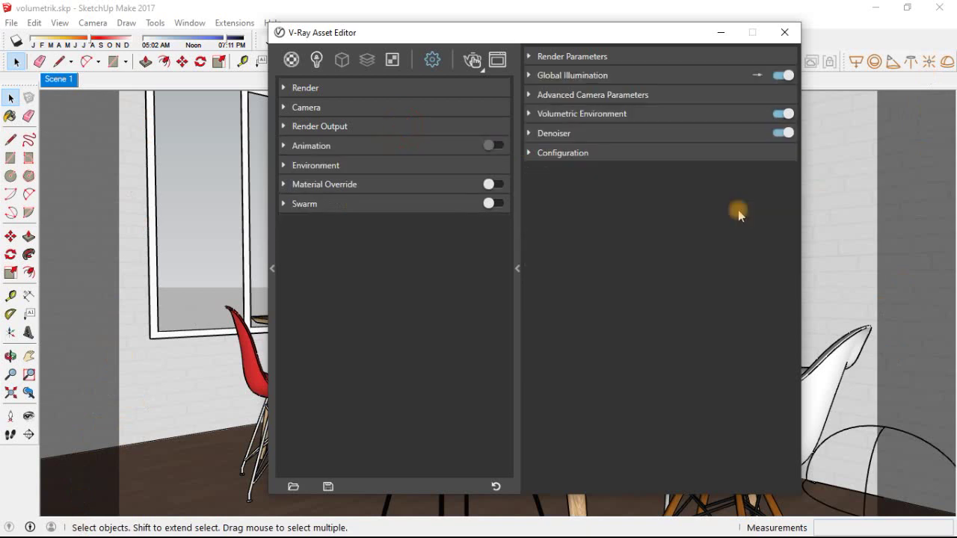
Keep Environment Fog as the volumetric type with Distance 500 and Height 100
left_click(609, 116)
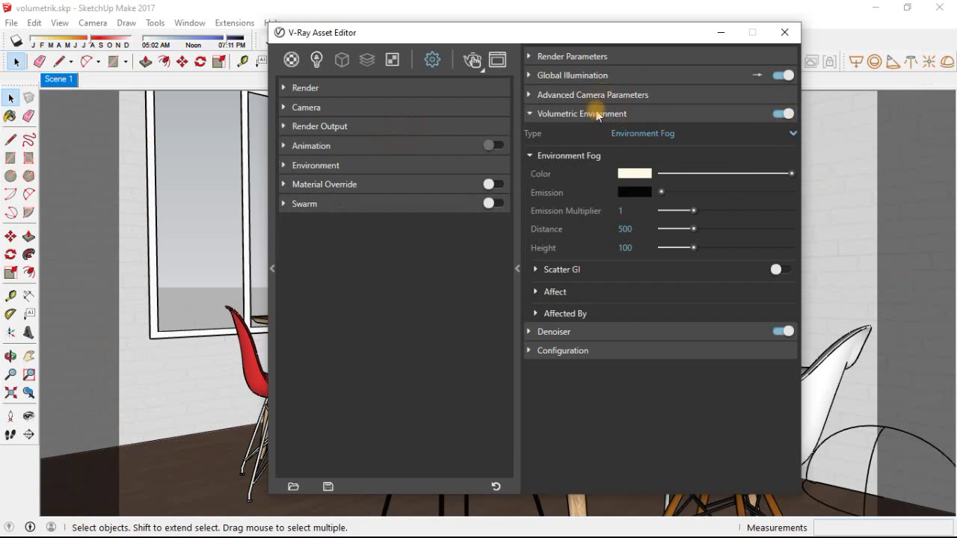
left_click(595, 114)
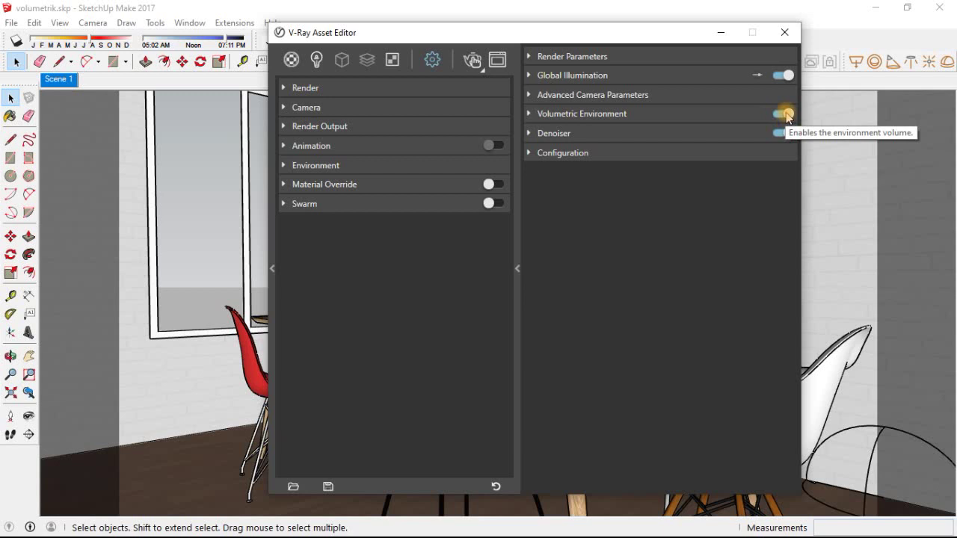
left_click(606, 114)
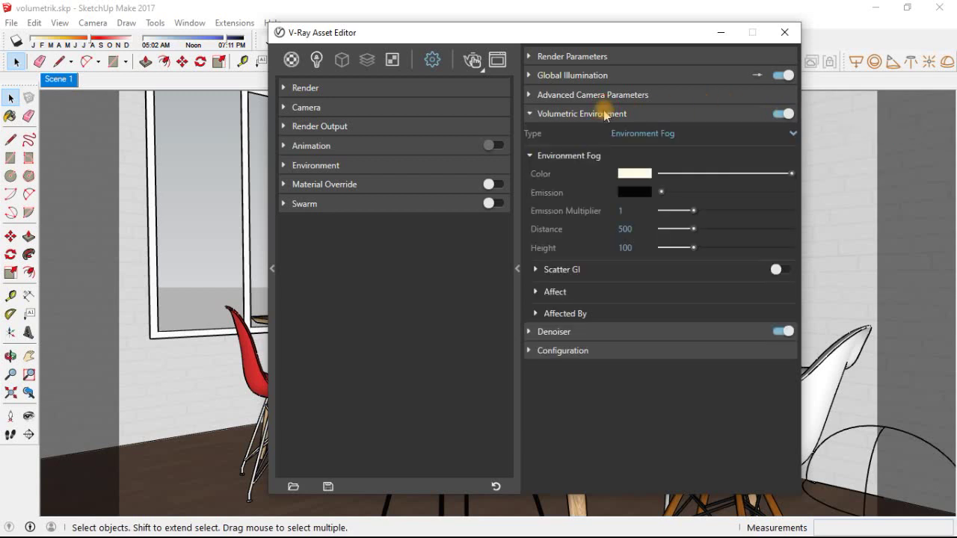
left_click(791, 134)
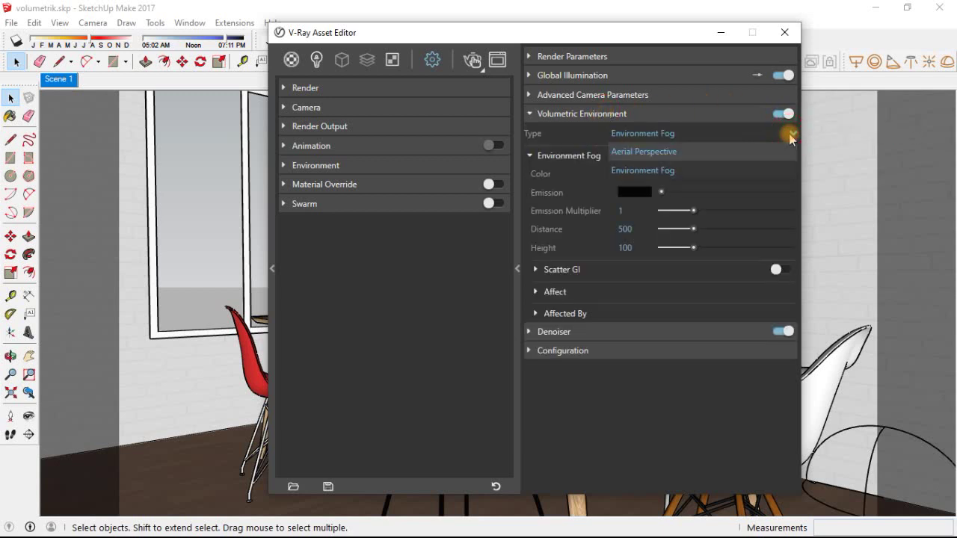
left_click(672, 136)
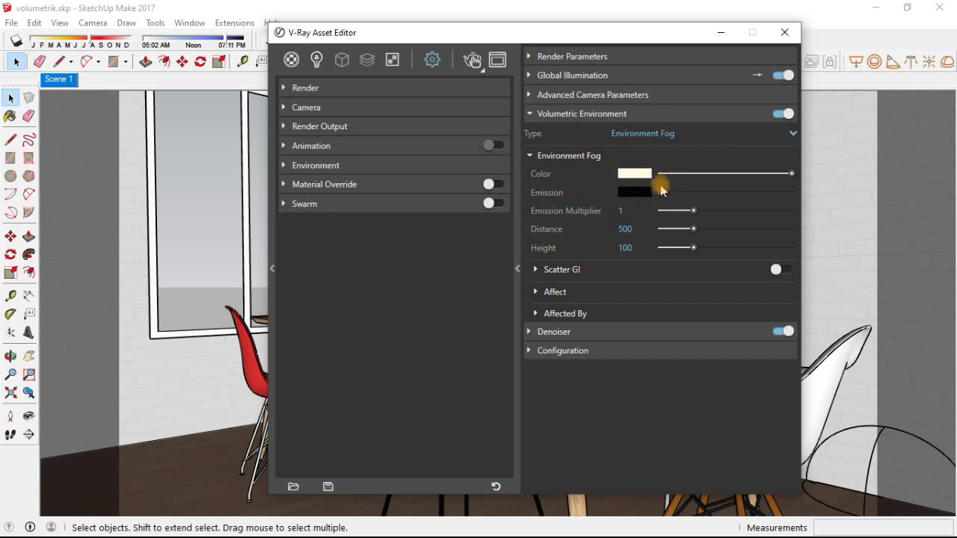
double_click(642, 229)
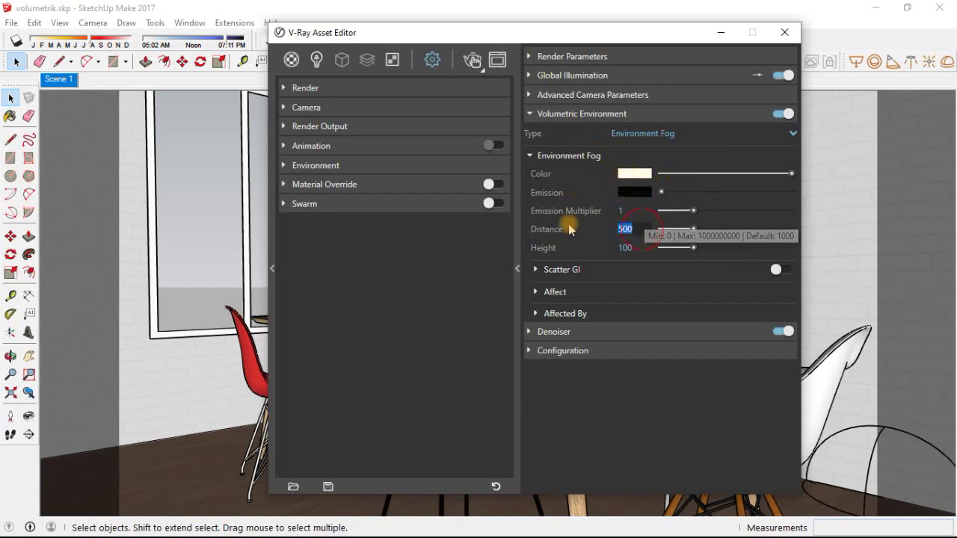
left_click(644, 246)
double_click(643, 247)
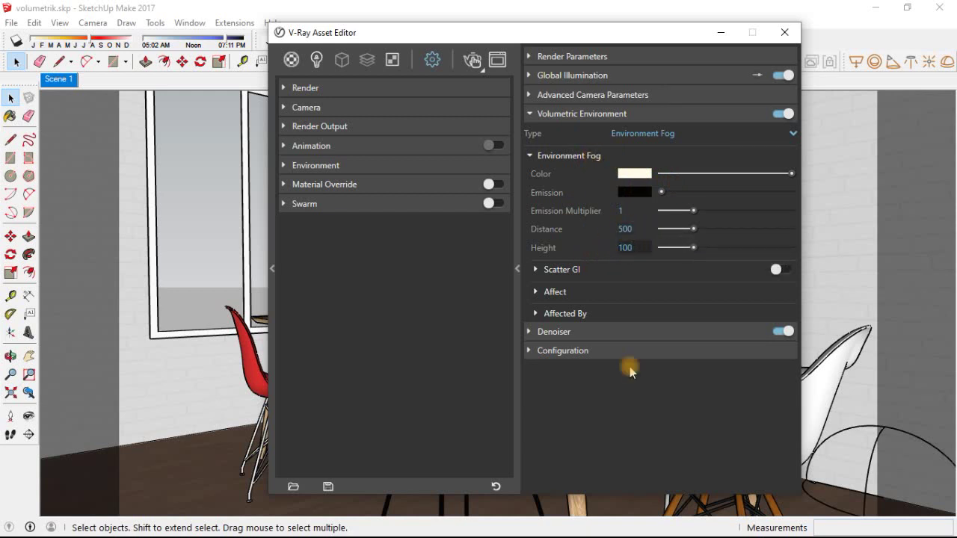
Collapse Volumetric Environment and check that the Denoiser stays enabled
left_click(588, 114)
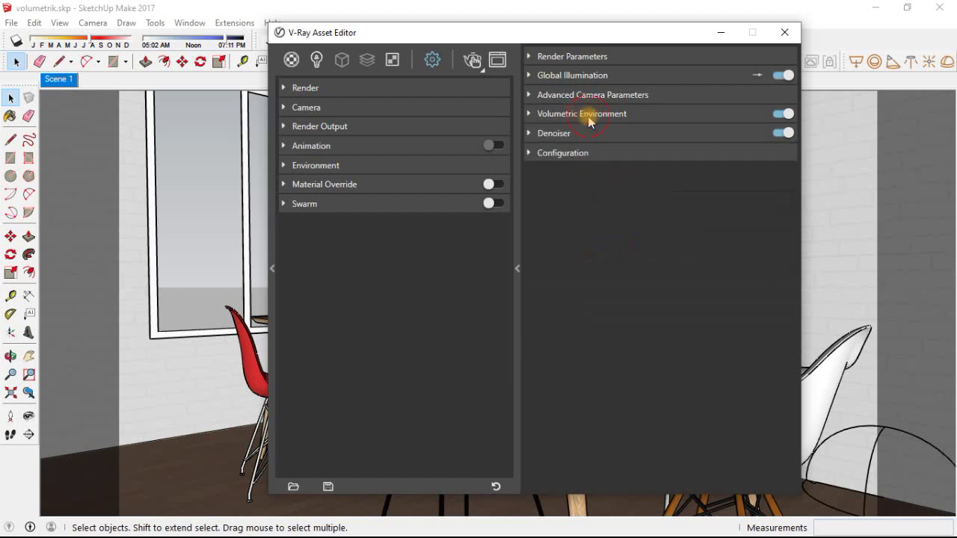
left_click(588, 131)
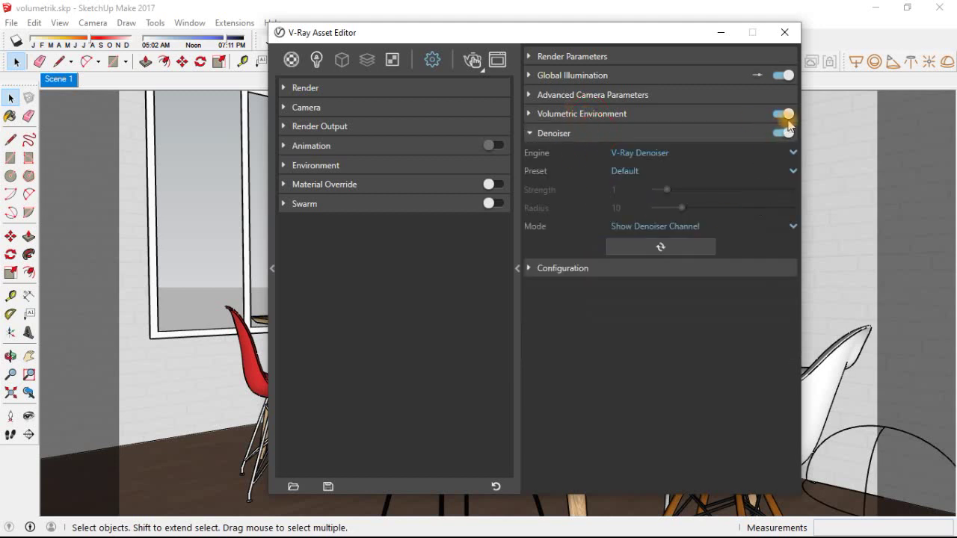
left_click(732, 134)
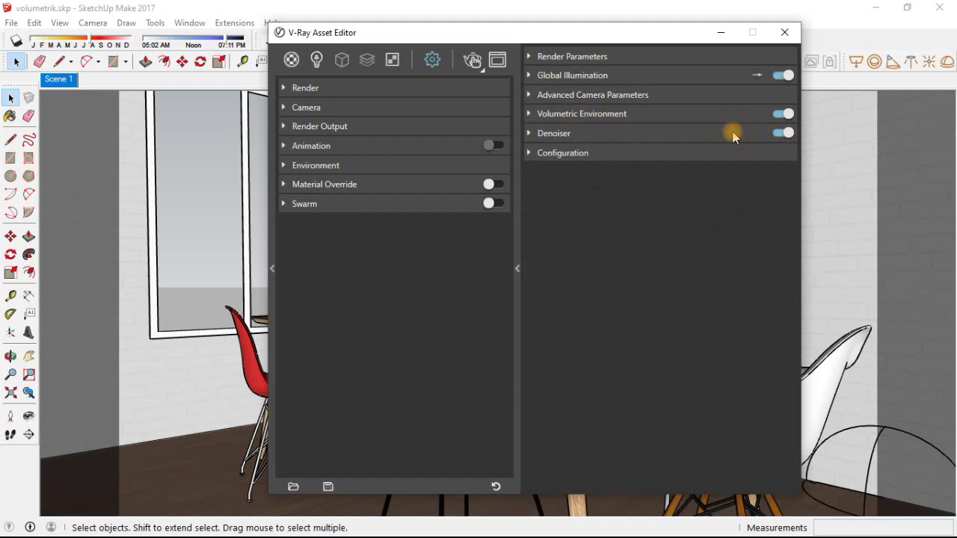
Set Dome Light intensity to 10 and SunLight to 0.608, then close the Asset Editor
left_click(320, 60)
double_click(468, 124)
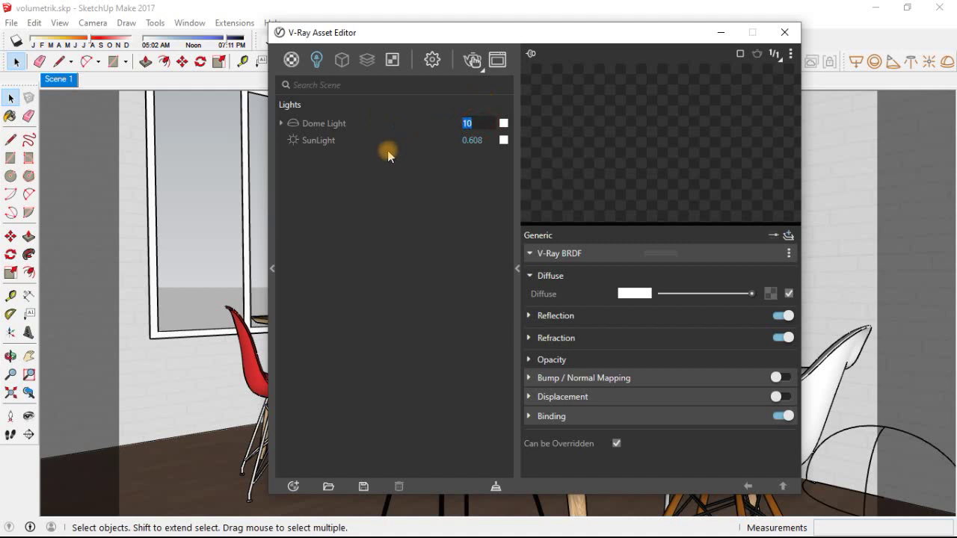
key("Return")
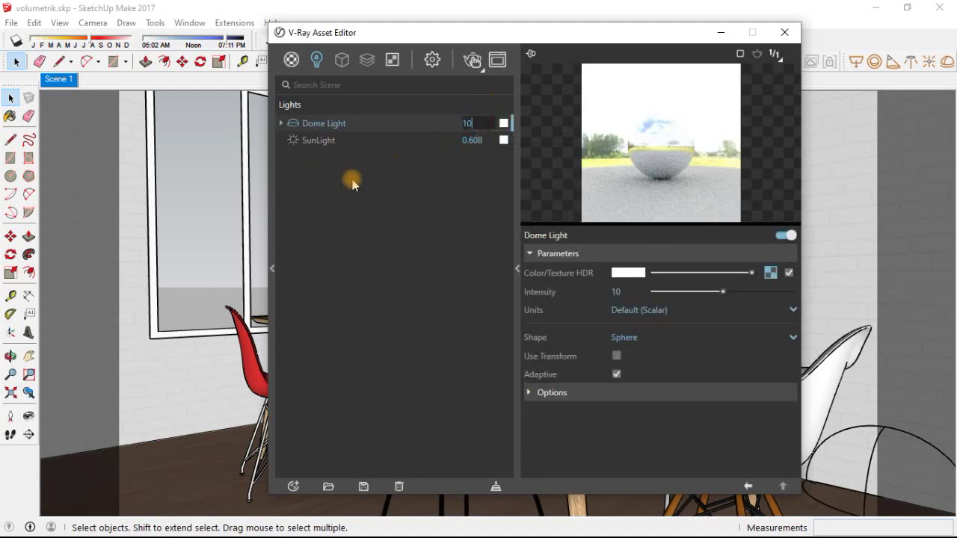
double_click(475, 140)
key("Return")
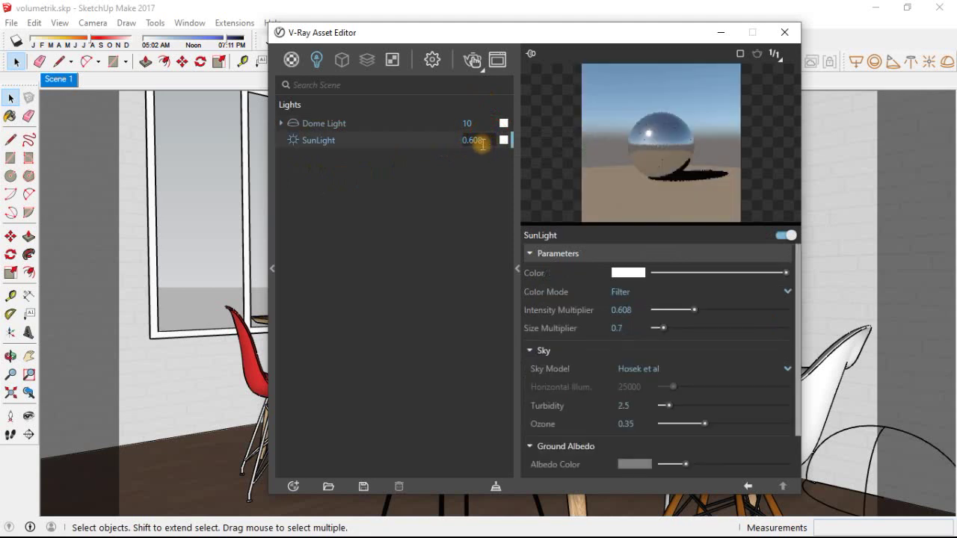
left_click(784, 32)
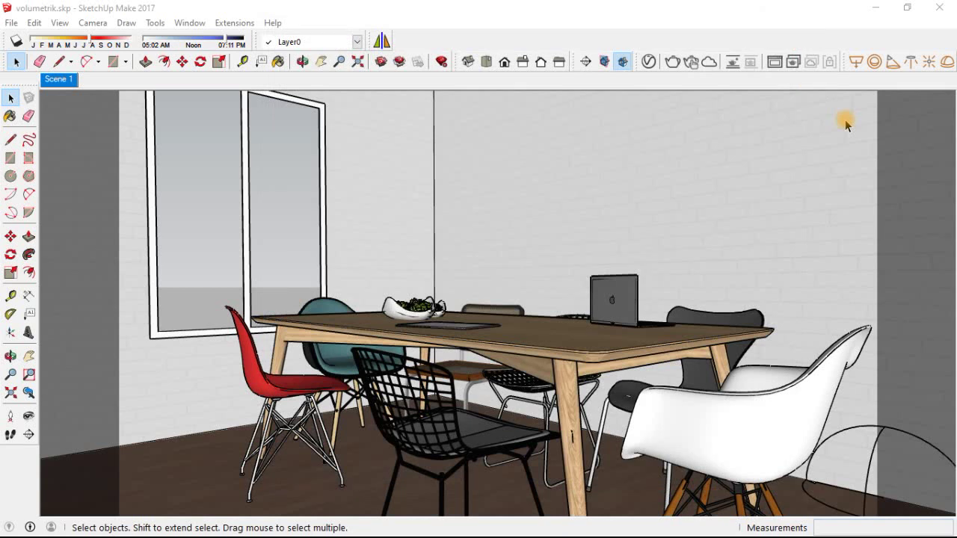
Render the foggy dining room with V-Ray and show the frame buffer's color corrections
left_click(673, 63)
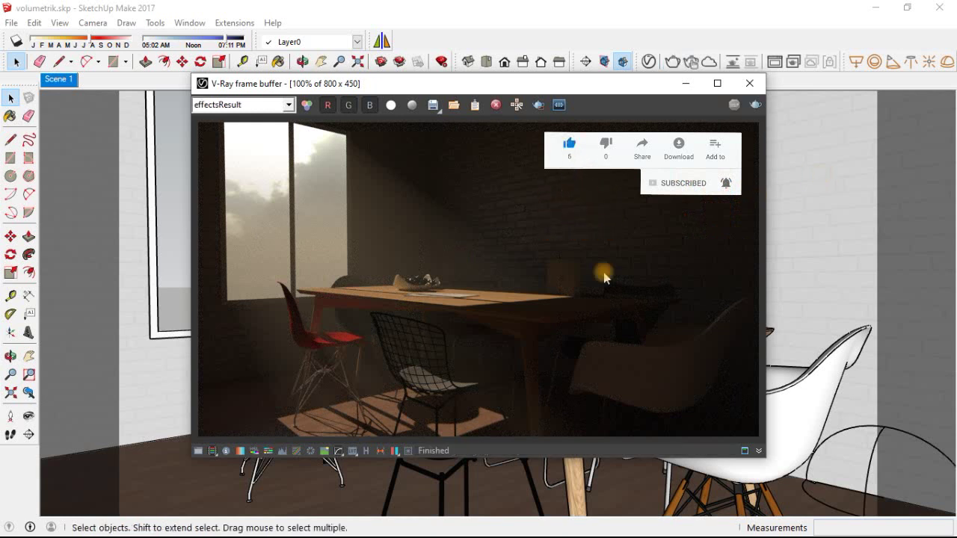
left_click_drag(505, 84, 494, 94)
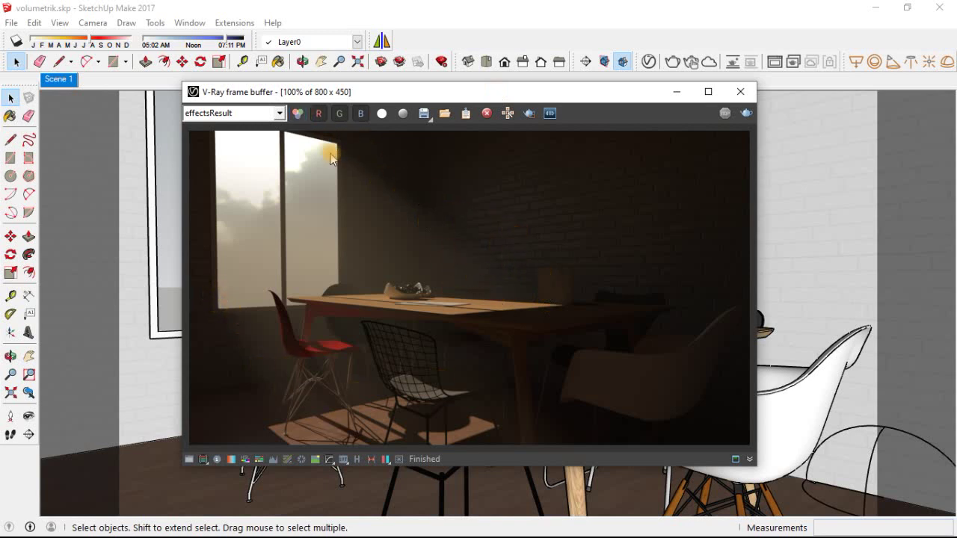
left_click_drag(570, 96, 538, 86)
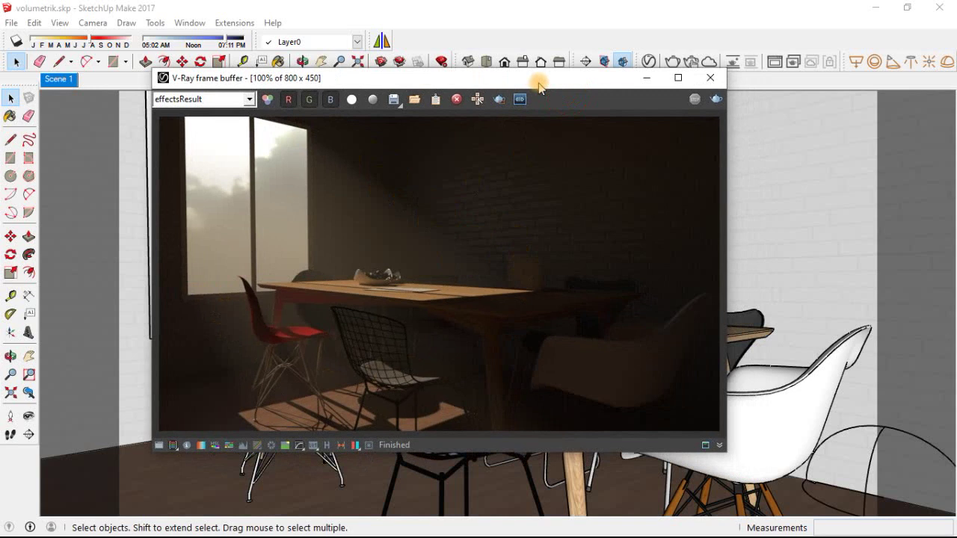
left_click(158, 446)
left_click_drag(639, 80, 566, 77)
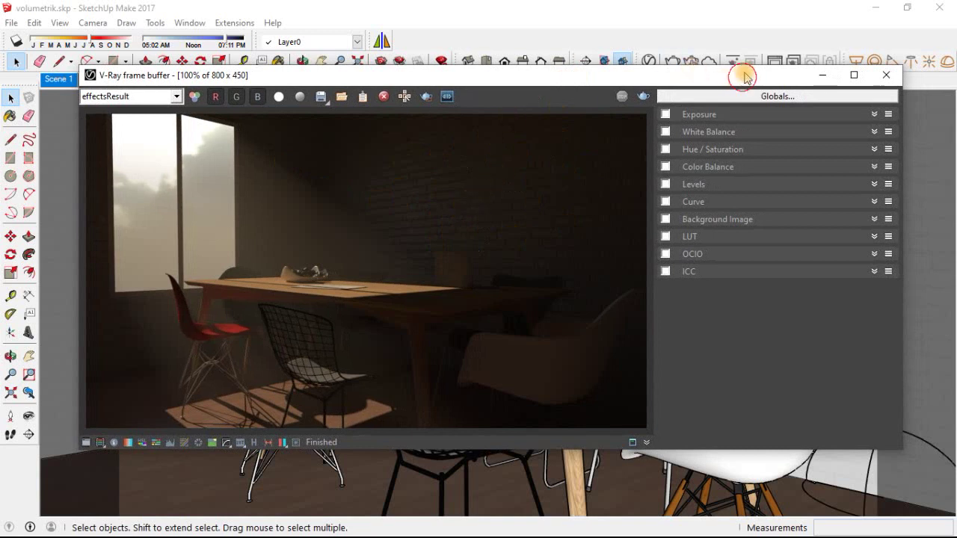
Enable Exposure correction with Exposure 2.79, Highlight Burn 0.14 and Contrast 0.35
left_click_drag(740, 74, 744, 68)
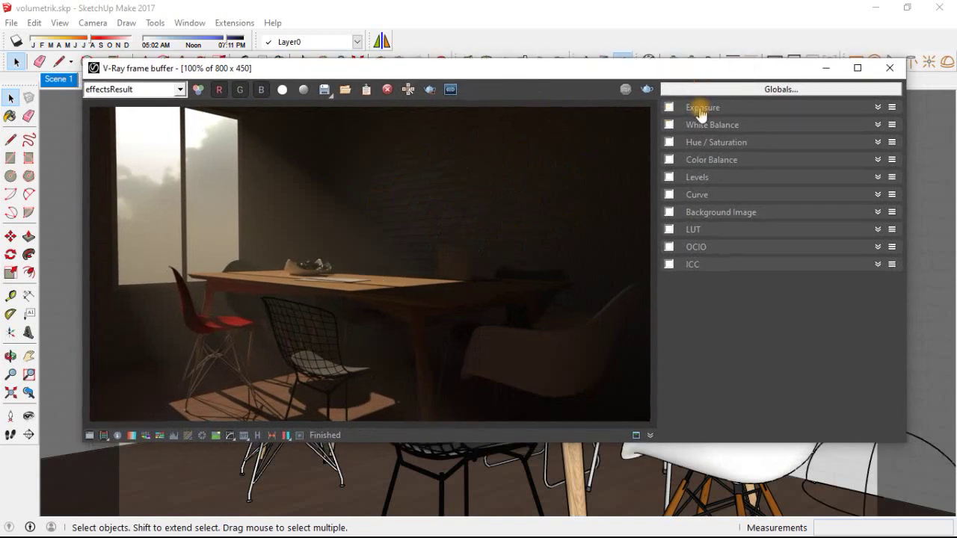
left_click(669, 108)
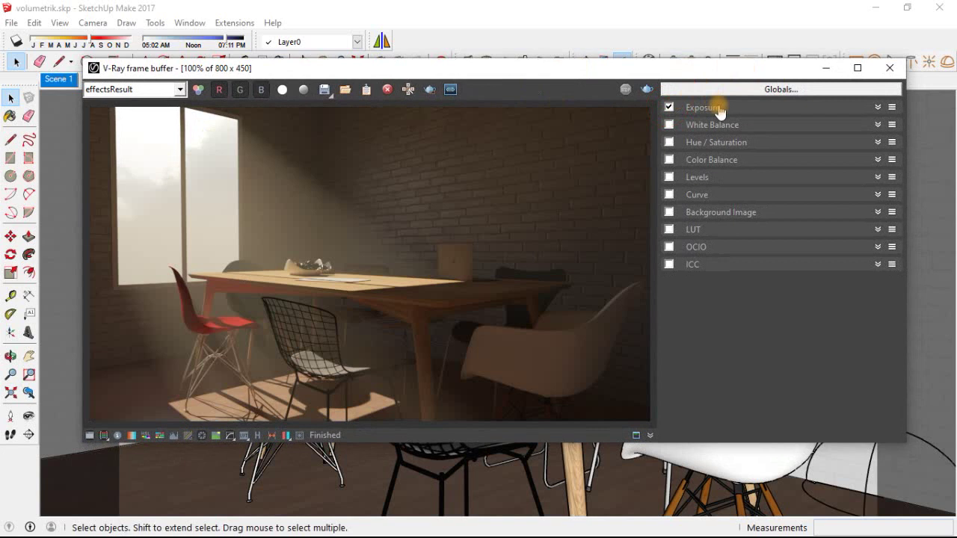
left_click(737, 109)
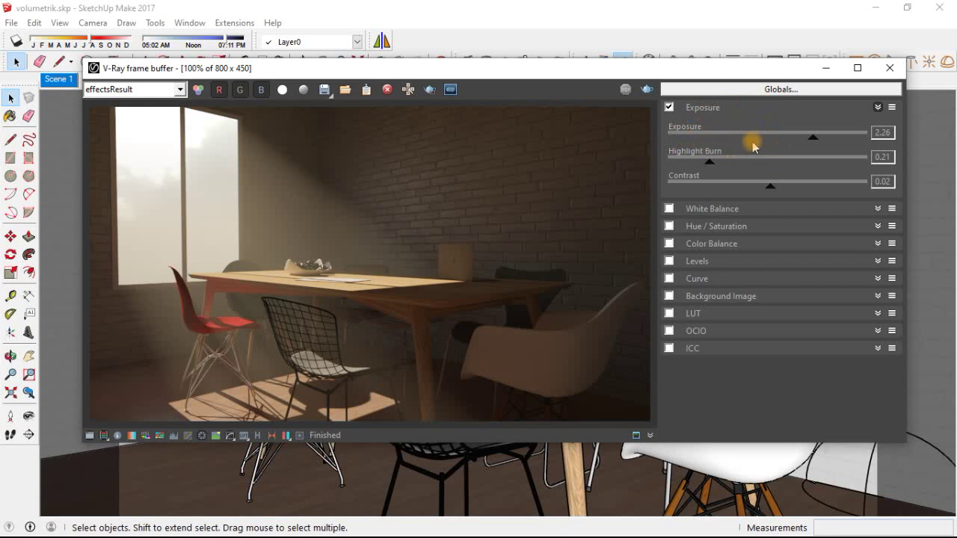
mouse_move(814, 142)
left_mouse_down()
mouse_move(834, 141)
mouse_move(796, 142)
mouse_move(823, 148)
left_mouse_up()
mouse_move(710, 161)
left_mouse_down()
mouse_move(763, 167)
mouse_move(696, 163)
left_mouse_up()
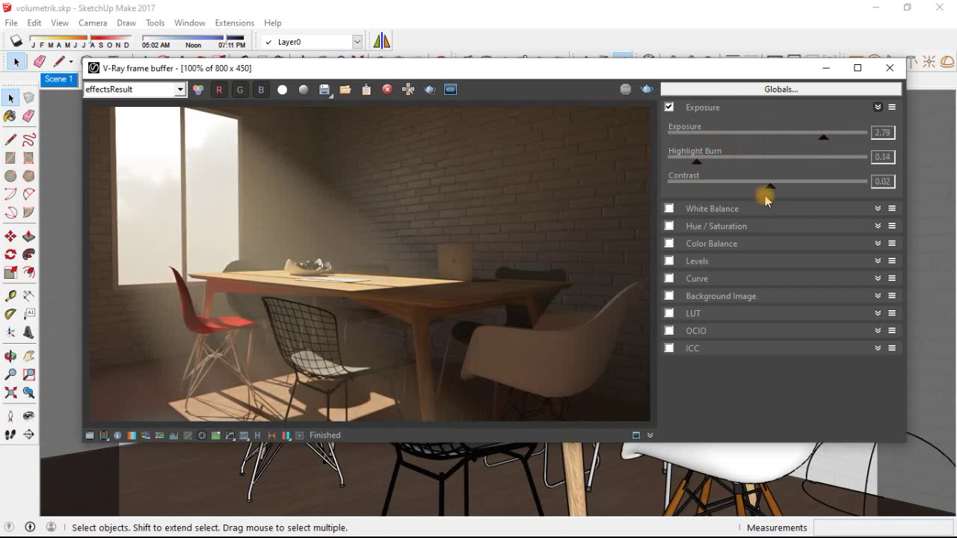
left_click_drag(771, 187, 802, 185)
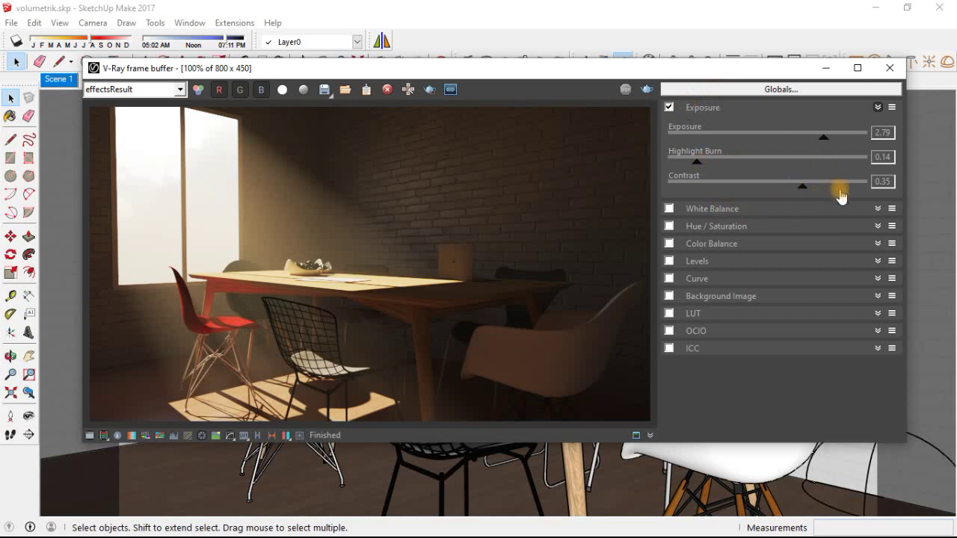
left_click(717, 209)
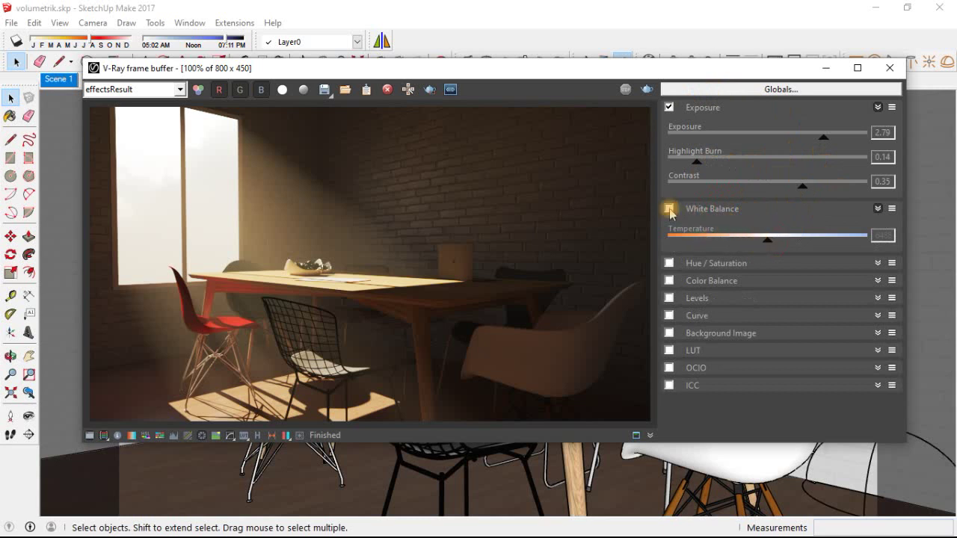
Enable White Balance and adjust its Temperature slider to 5898
left_click(670, 211)
left_click_drag(767, 239, 711, 240)
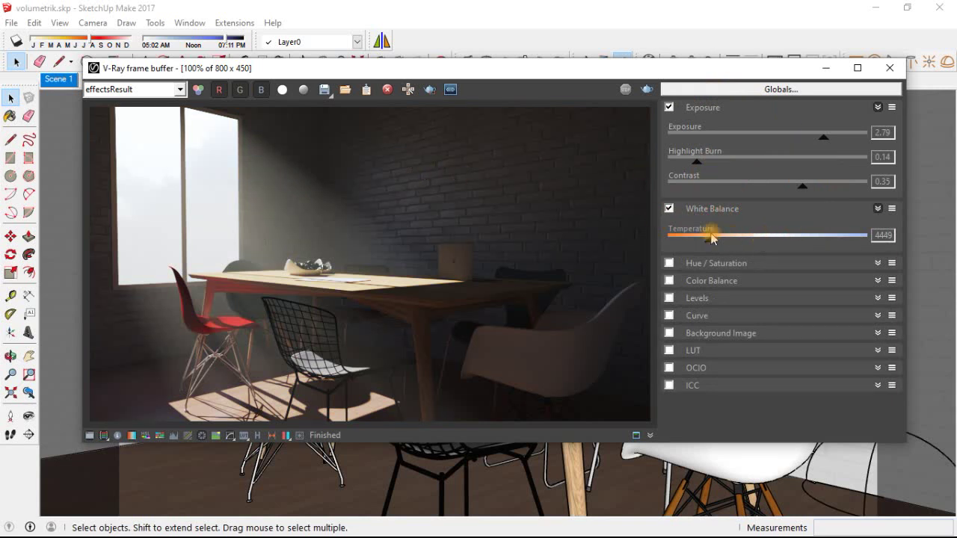
left_click_drag(710, 241, 700, 240)
left_click_drag(699, 244, 767, 241)
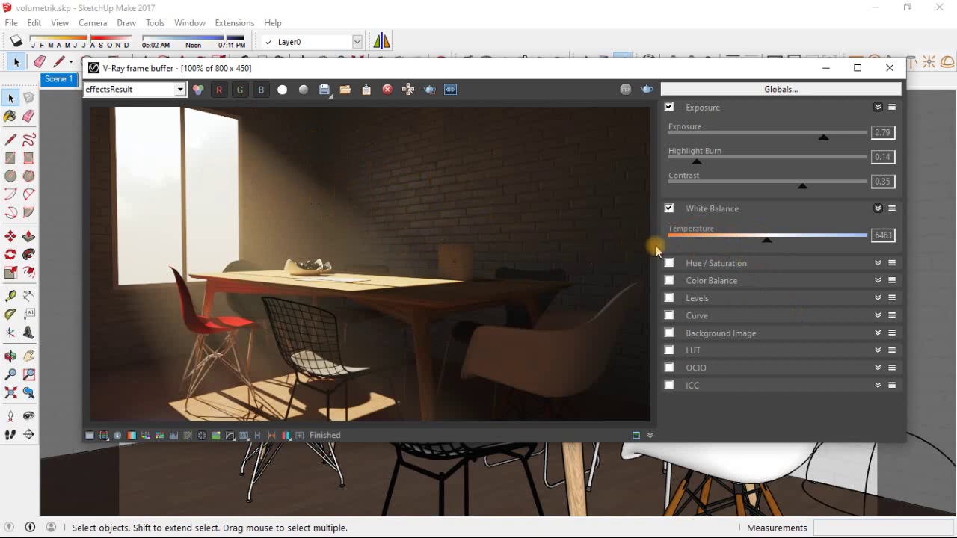
left_click(768, 240)
left_click(779, 241)
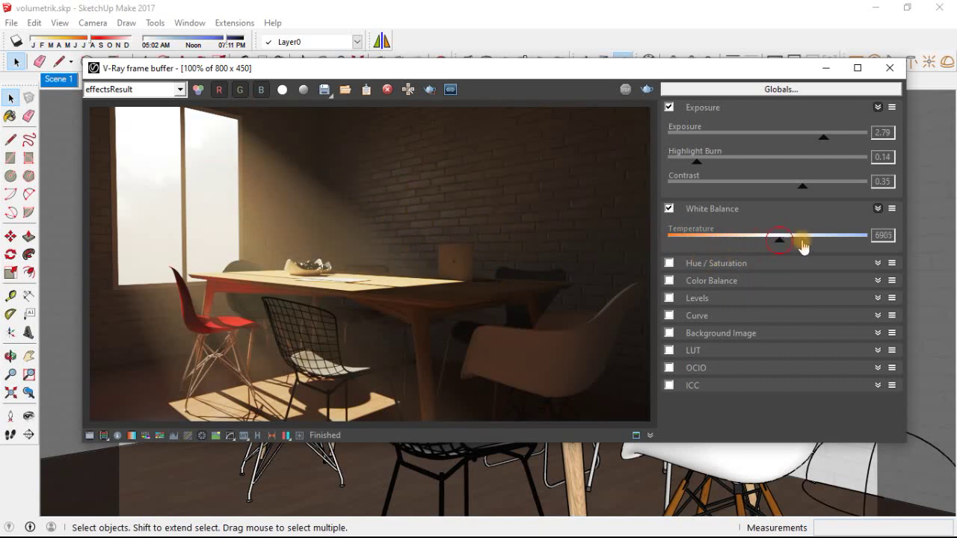
left_click_drag(803, 247, 751, 242)
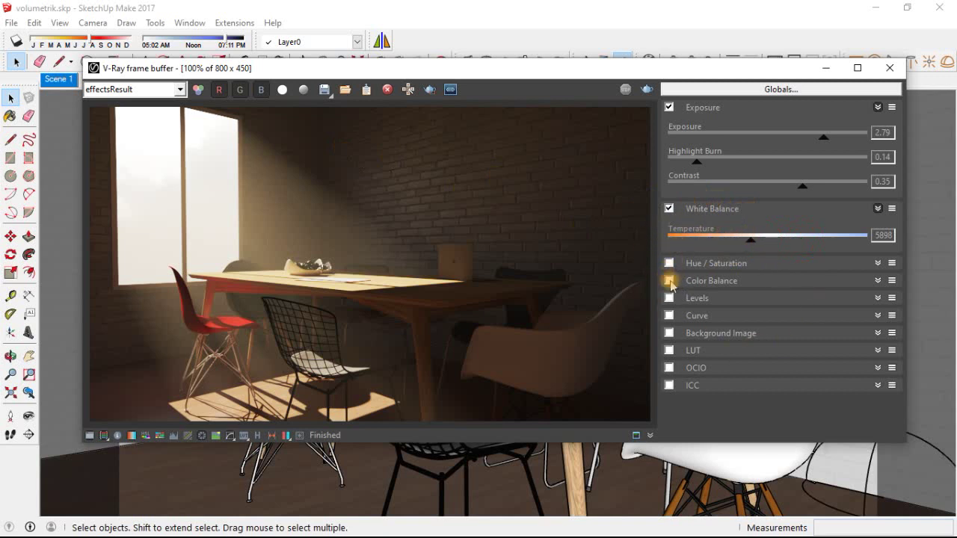
left_click(669, 281)
left_click(746, 284)
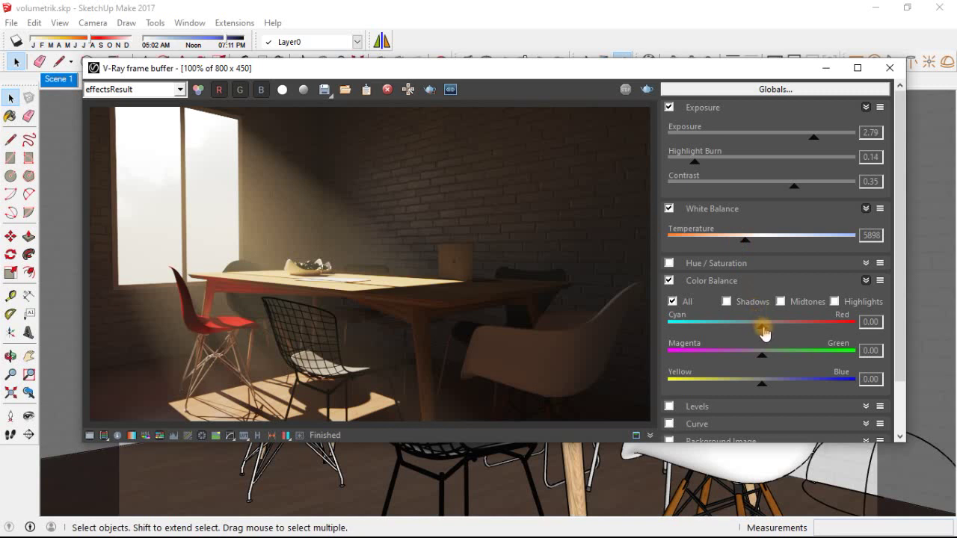
left_click_drag(763, 332, 753, 331)
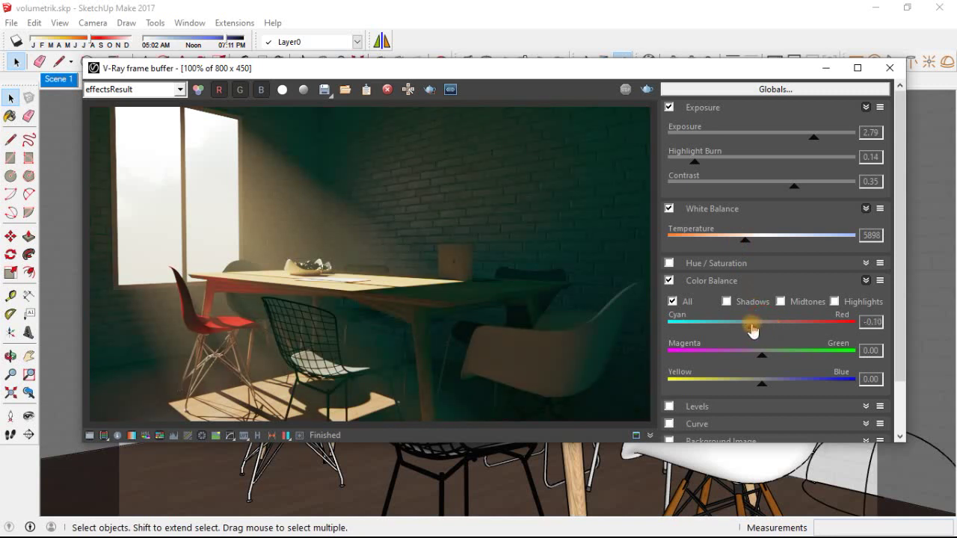
mouse_move(752, 330)
left_mouse_down()
mouse_move(759, 327)
mouse_move(759, 385)
mouse_move(757, 327)
left_mouse_up()
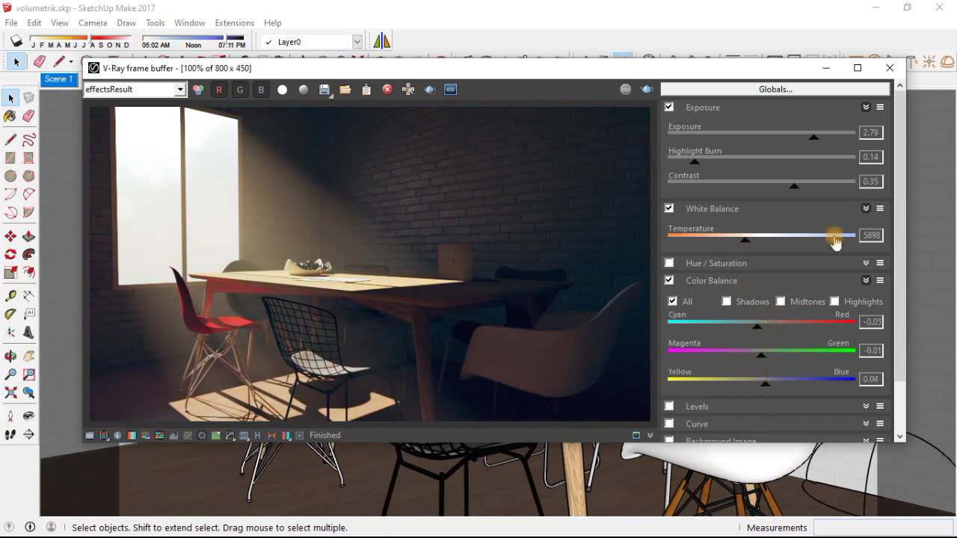
left_click(669, 281)
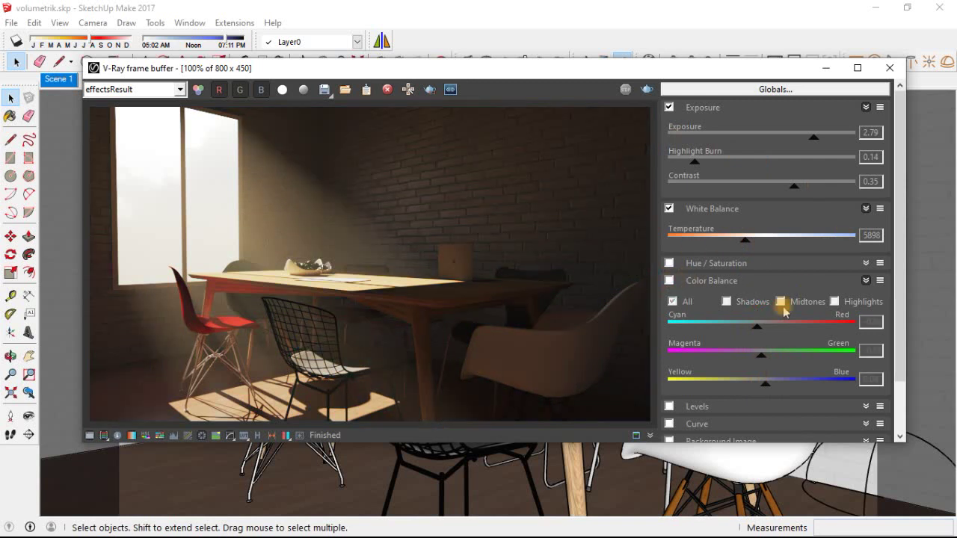
left_click(746, 281)
left_click(719, 206)
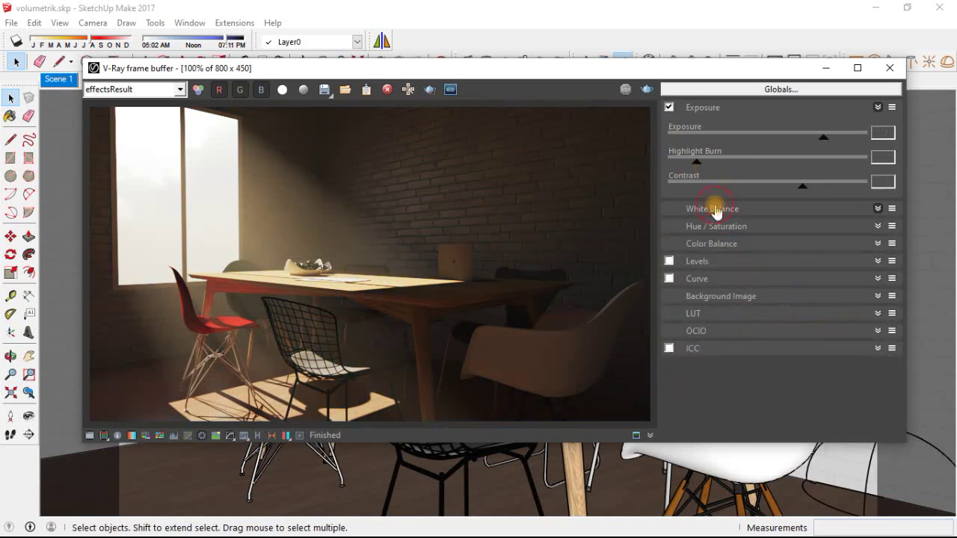
Collapse the Exposure rollout, hide the corrections panel, and centre the V-Ray frame buffer window
left_click(714, 108)
left_click_drag(637, 73, 676, 74)
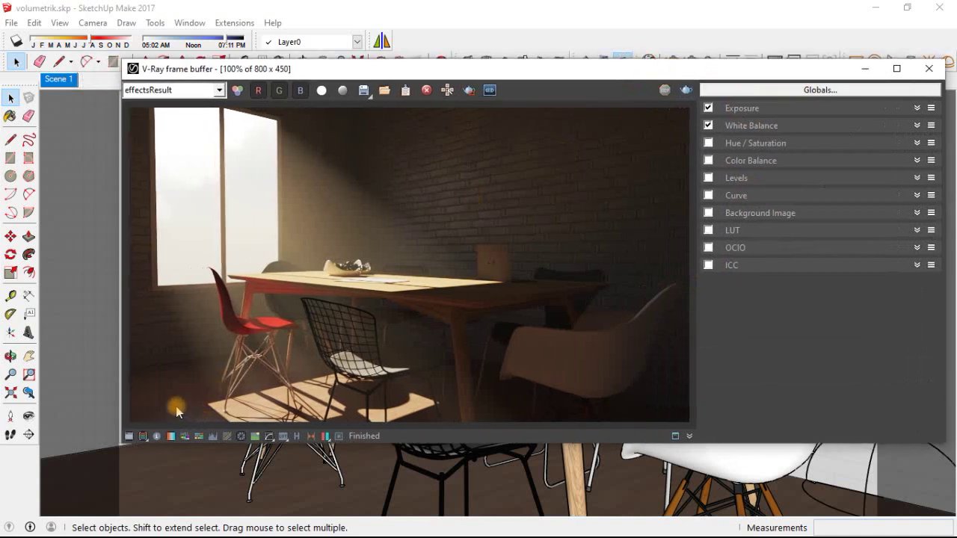
left_click(129, 436)
left_click_drag(479, 69, 598, 87)
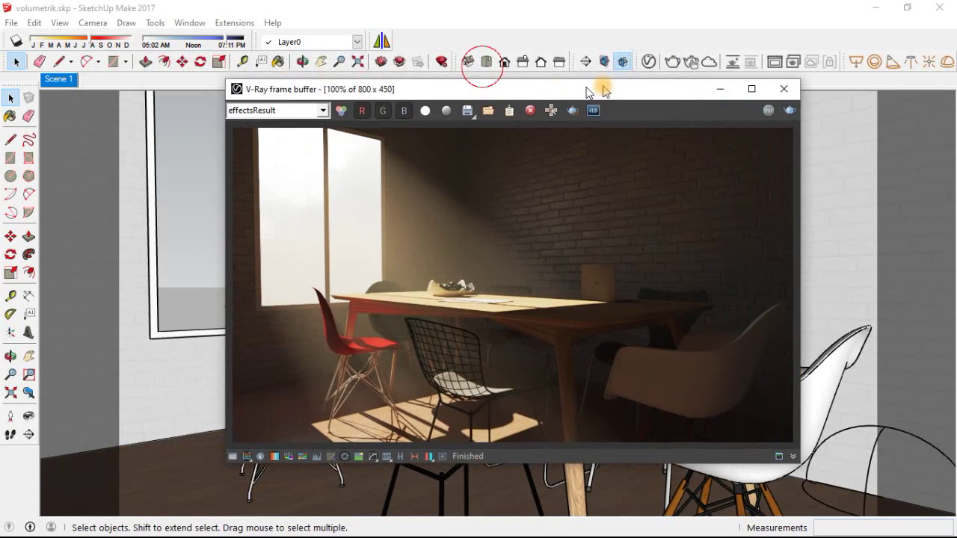